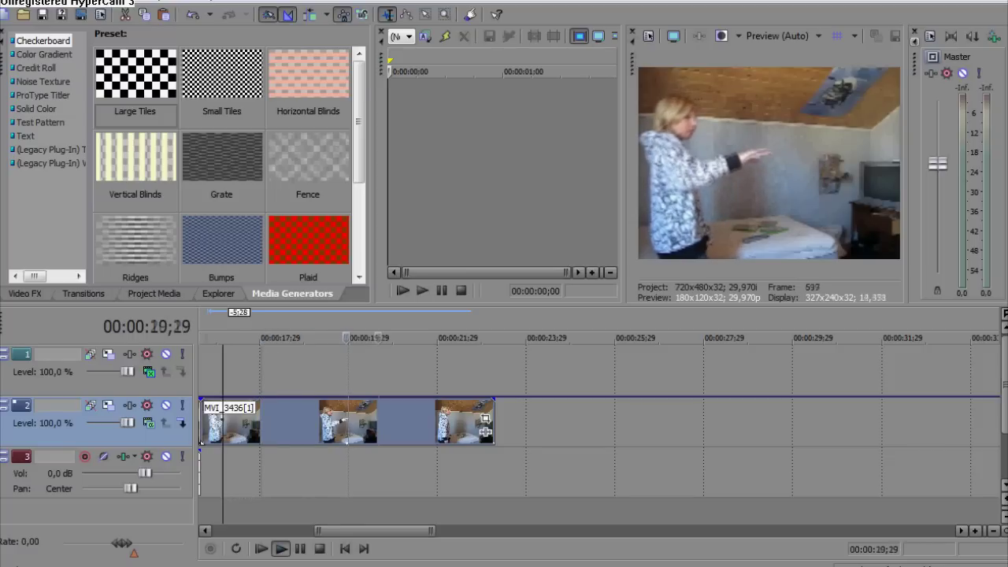
# Add the Lightning preset of the Noise Texture generator to video track 1, above the start of the MVI_3436[1] clip.
pyautogui.press('Return')
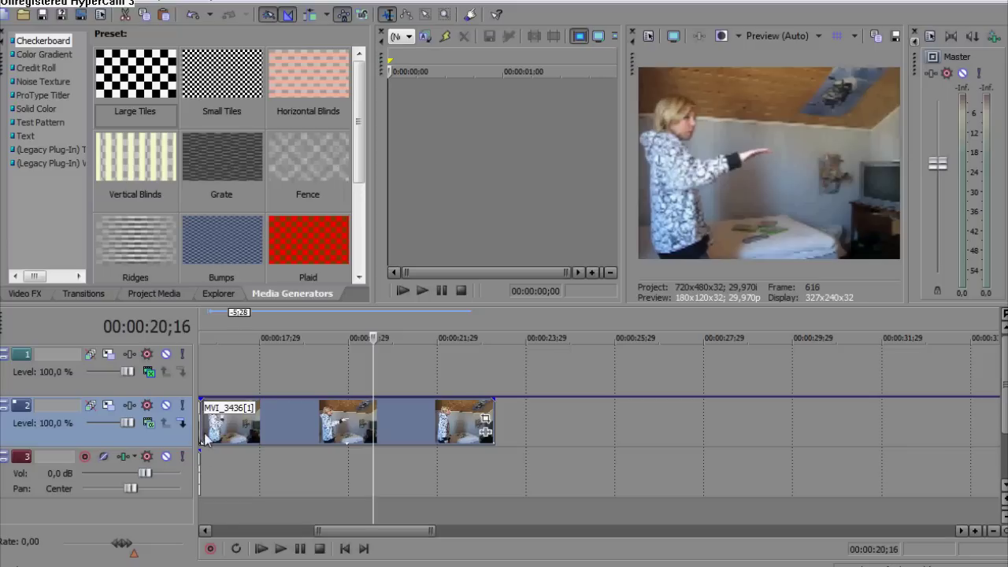
pyautogui.click(201, 465)
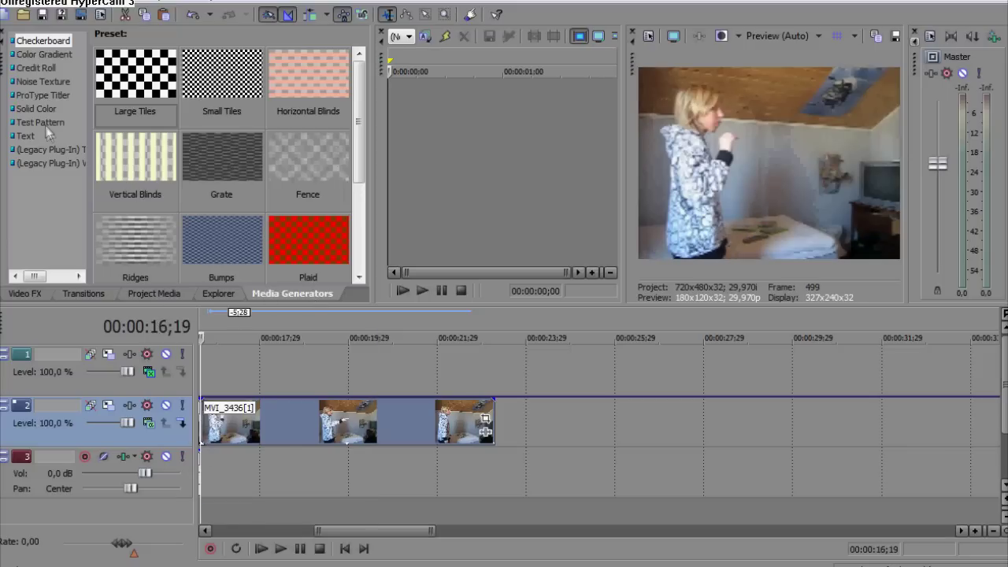
pyautogui.click(33, 82)
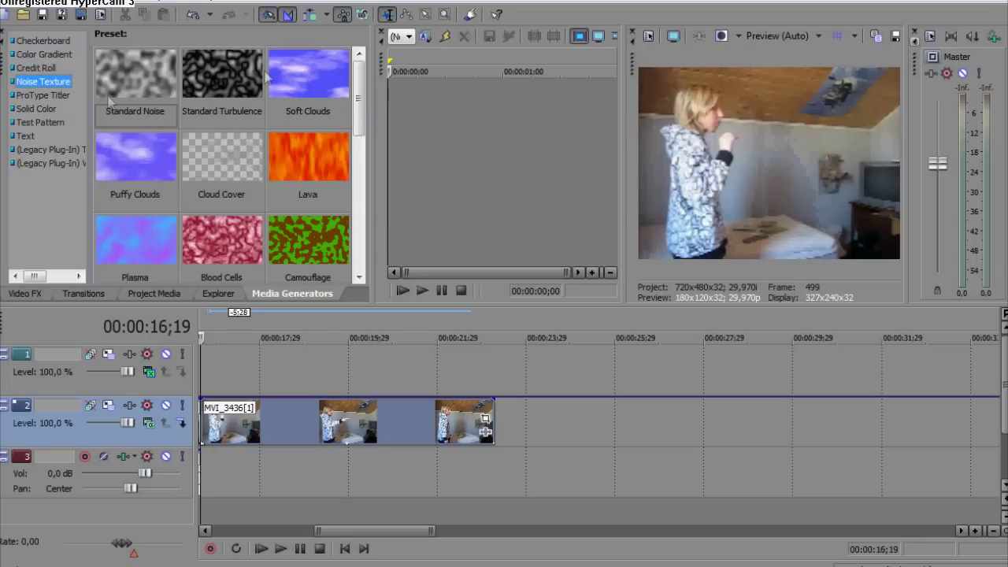
pyautogui.scroll(-5, 248, 181)
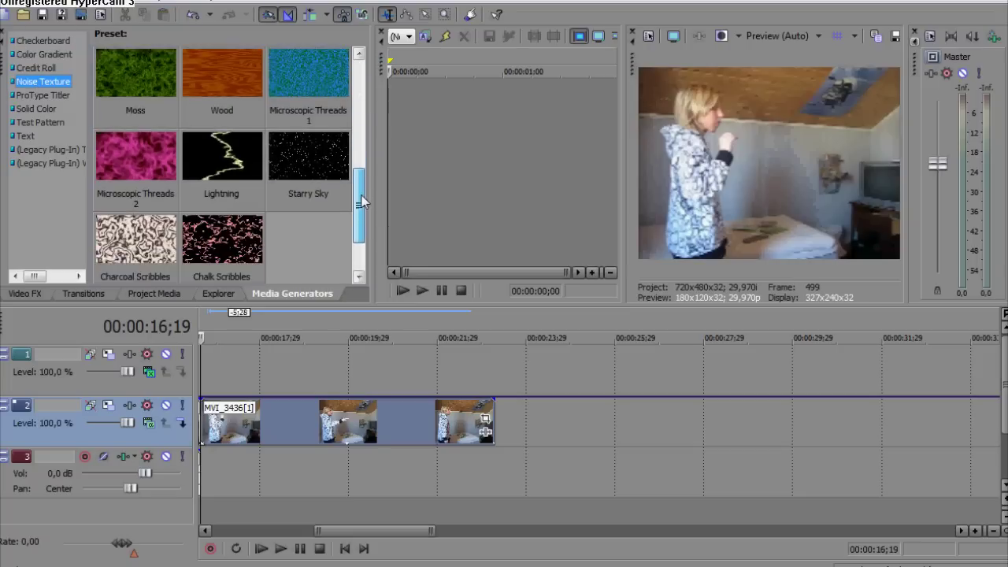
pyautogui.moveTo(249, 181); pyautogui.dragTo(212, 382)
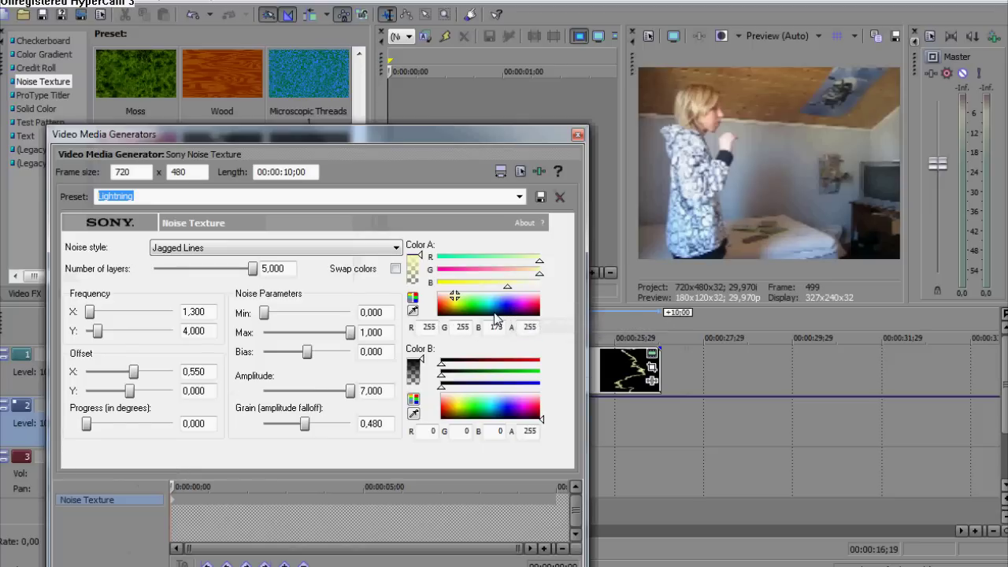
# Set the lightning's Color A to blue (R 36, G 17, B 255) and keyframe its Progress to 10,000 at the generator's end.
pyautogui.moveTo(502, 315); pyautogui.dragTo(507, 303)
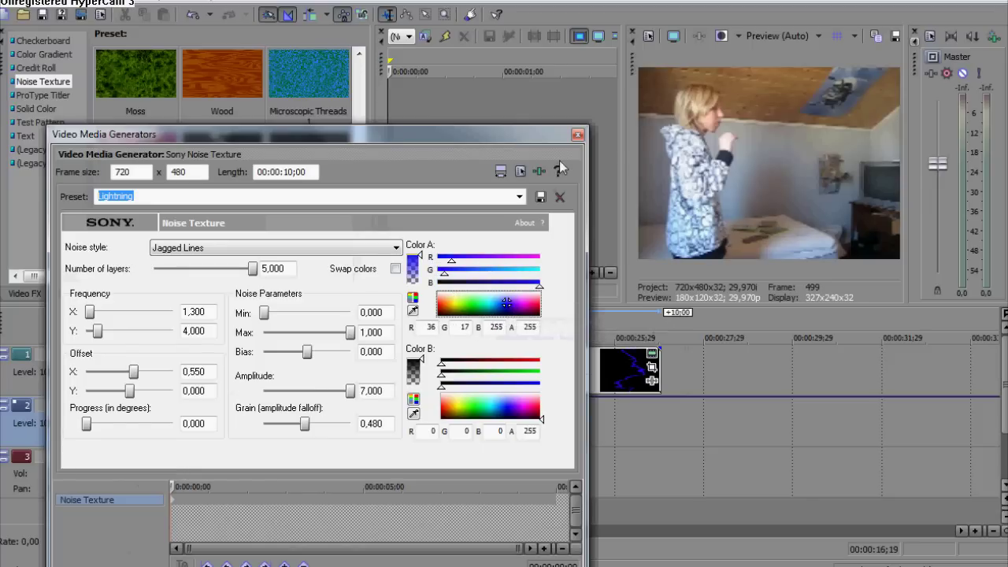
pyautogui.click(577, 136)
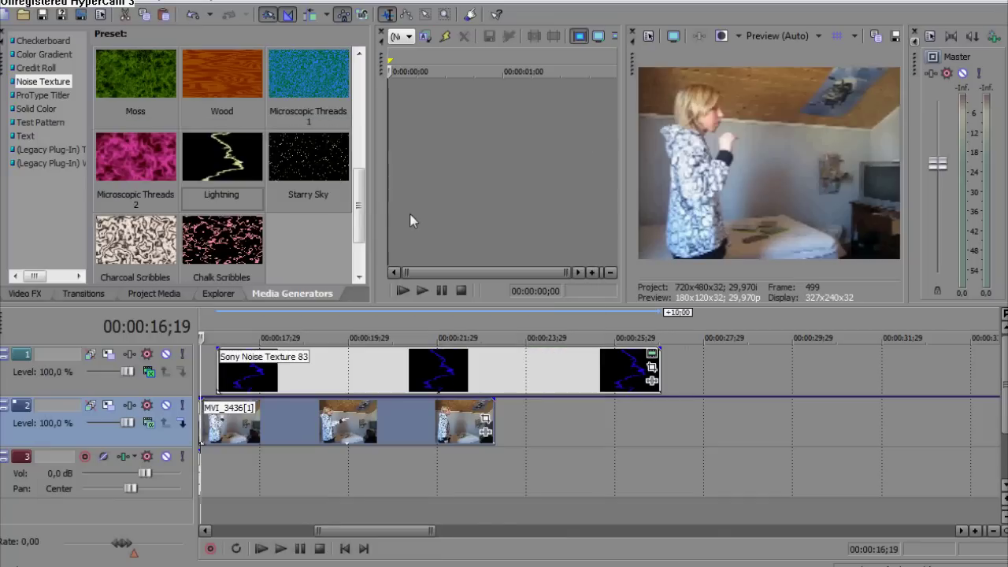
pyautogui.click(652, 353)
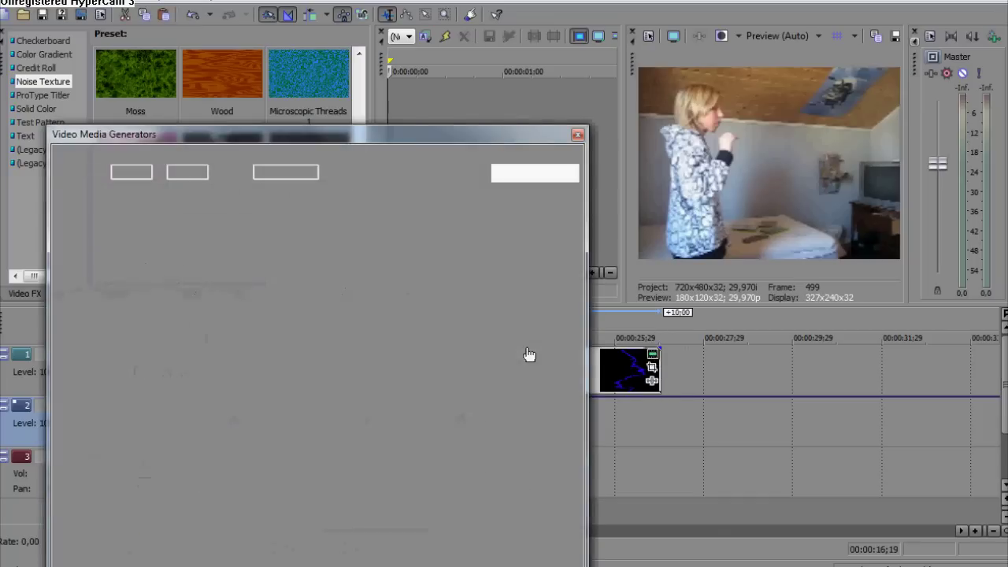
pyautogui.moveTo(312, 466); pyautogui.dragTo(356, 469)
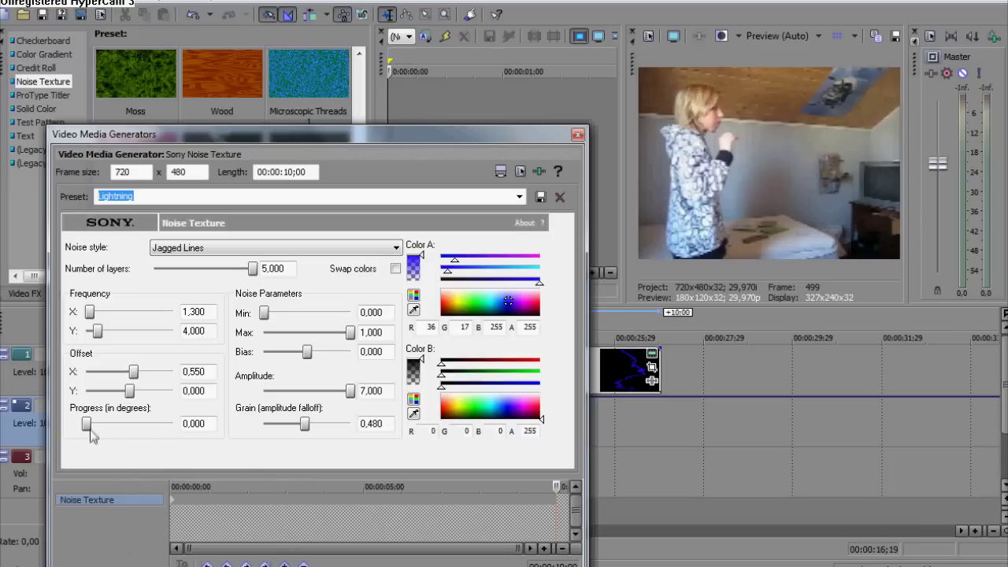
pyautogui.moveTo(87, 427); pyautogui.dragTo(195, 425)
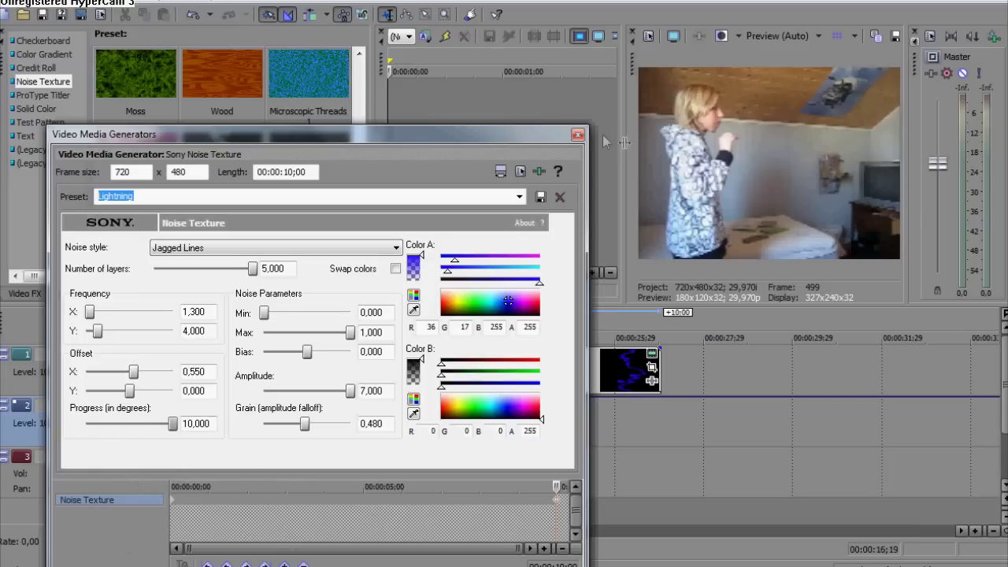
pyautogui.click(577, 134)
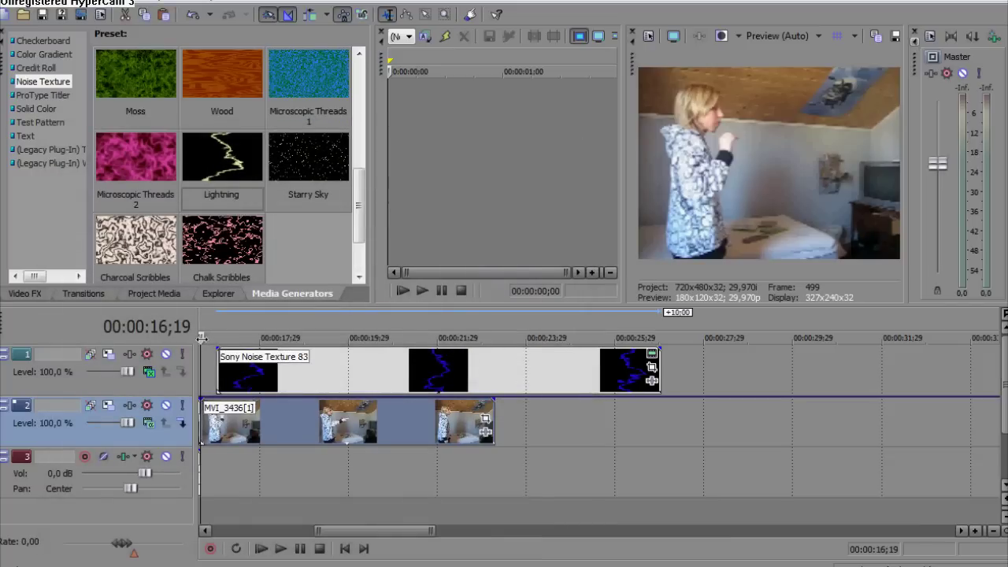
# Shift the lightning event on track 1 to start at 00:00:16;26, where the hand is stretched out, and choose the track's compositing mode.
pyautogui.press('space')
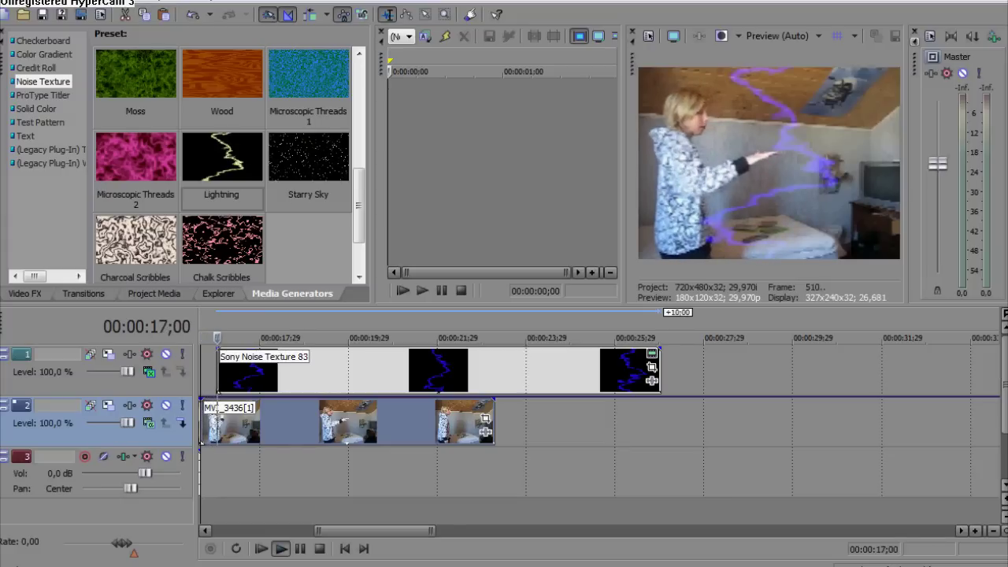
pyautogui.press('Left')
pyautogui.press('Left')
pyautogui.press('Left')
pyautogui.press('Left')
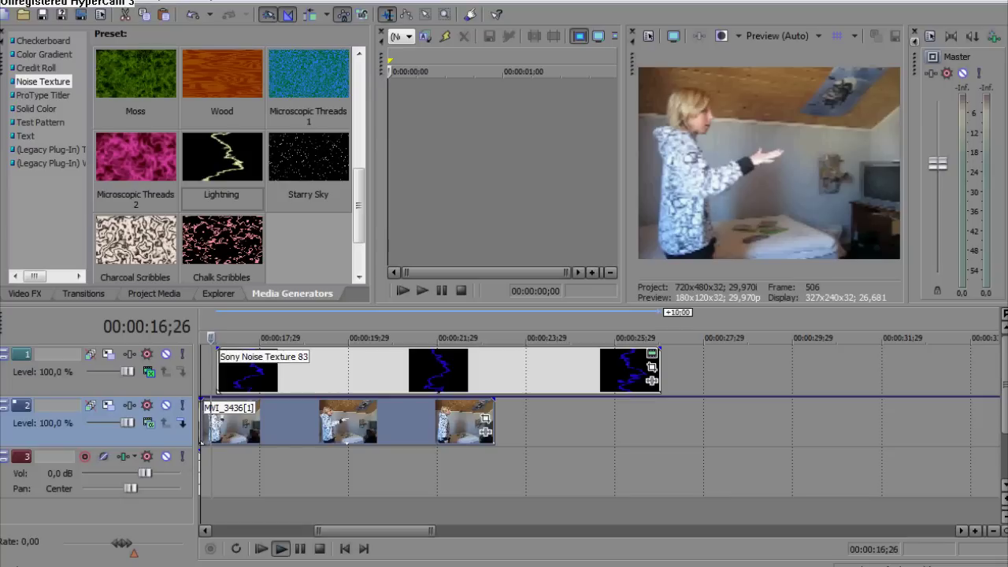
pyautogui.press('Left')
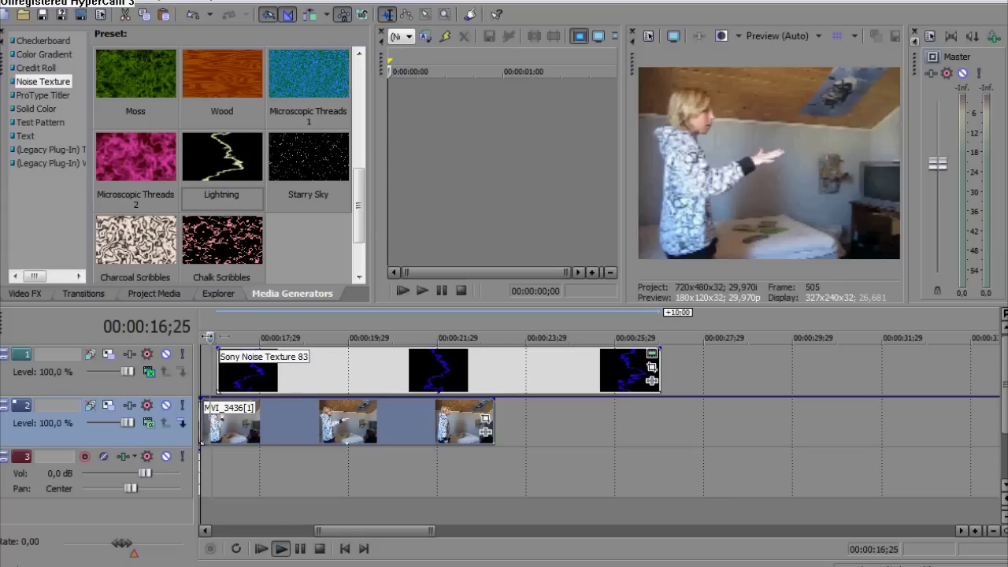
pyautogui.press('Right')
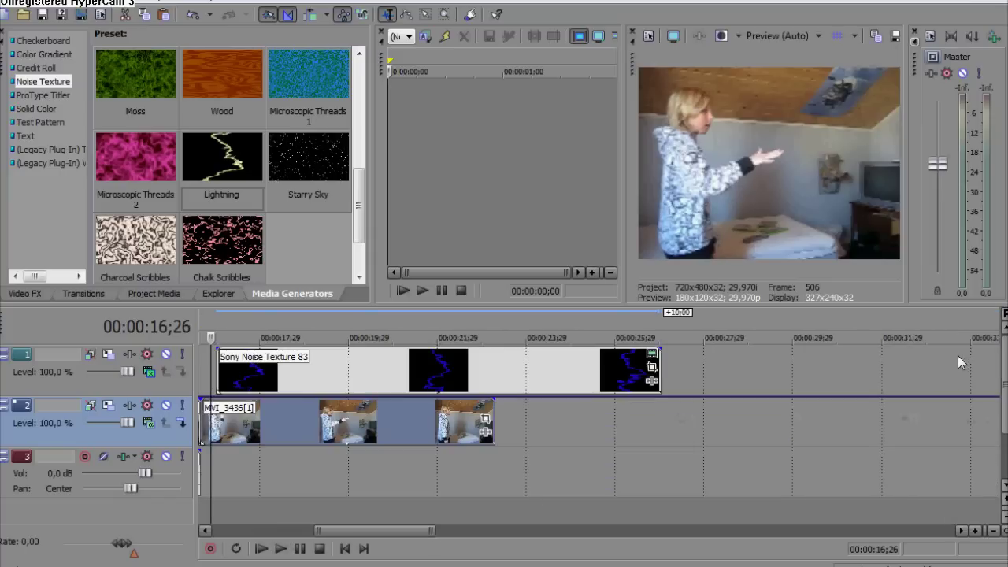
pyautogui.moveTo(478, 381); pyautogui.dragTo(472, 381)
pyautogui.click(149, 371)
pyautogui.click(180, 242)
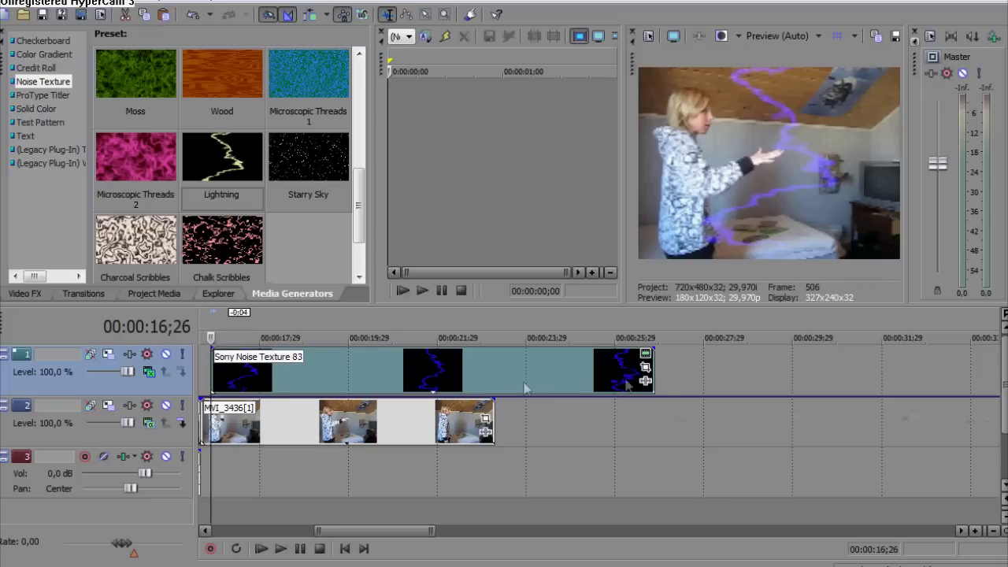
# Trim the end of the lightning event to 00:00:22;21.
pyautogui.moveTo(650, 375); pyautogui.dragTo(481, 382)
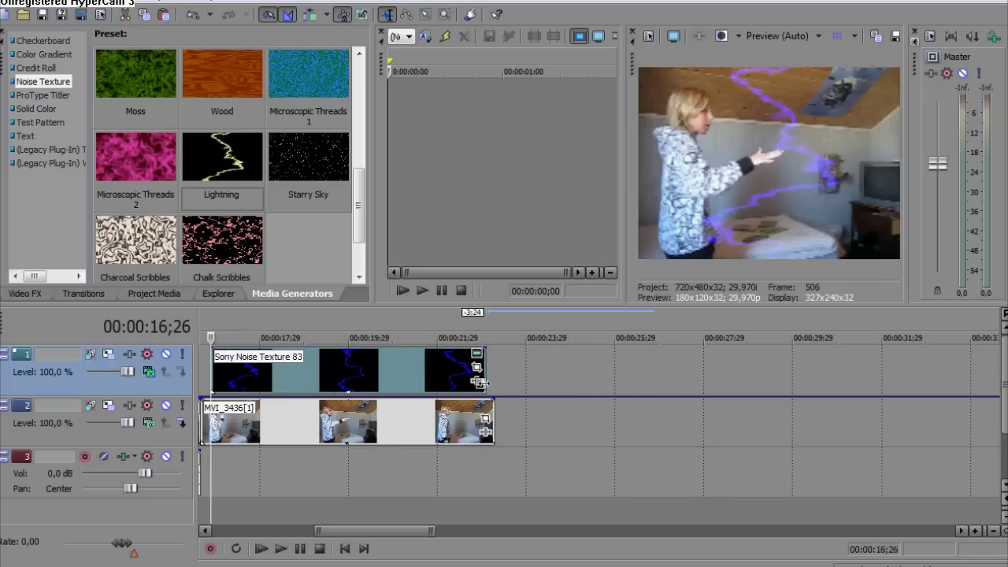
pyautogui.moveTo(480, 382); pyautogui.dragTo(435, 393)
pyautogui.click(450, 426)
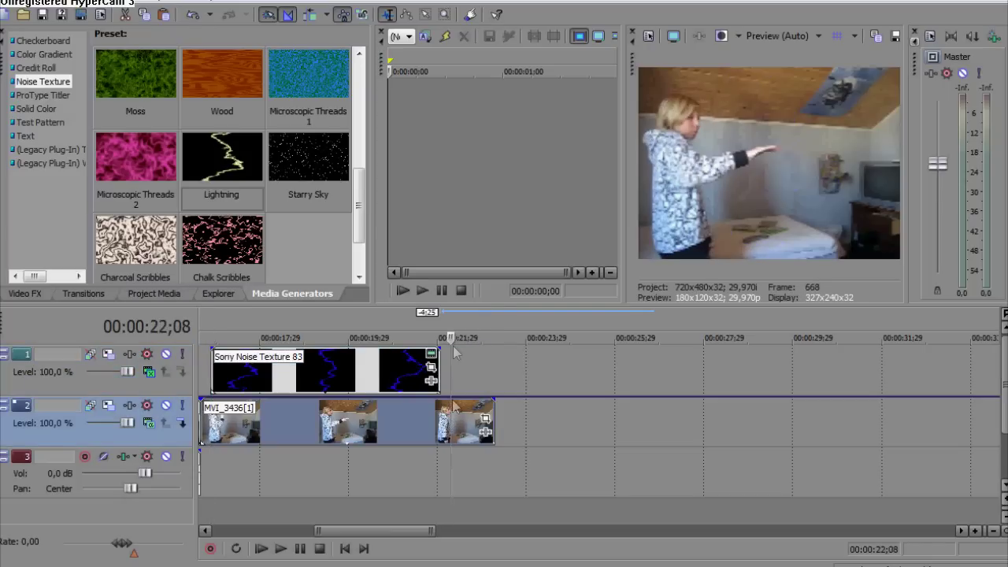
pyautogui.press('space')
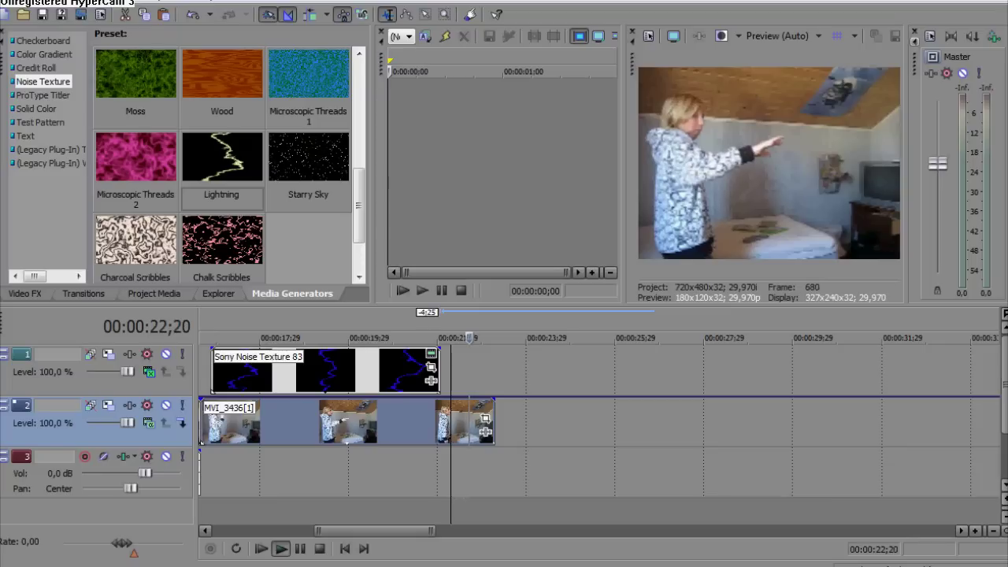
pyautogui.press('Return')
pyautogui.moveTo(439, 367); pyautogui.dragTo(470, 367)
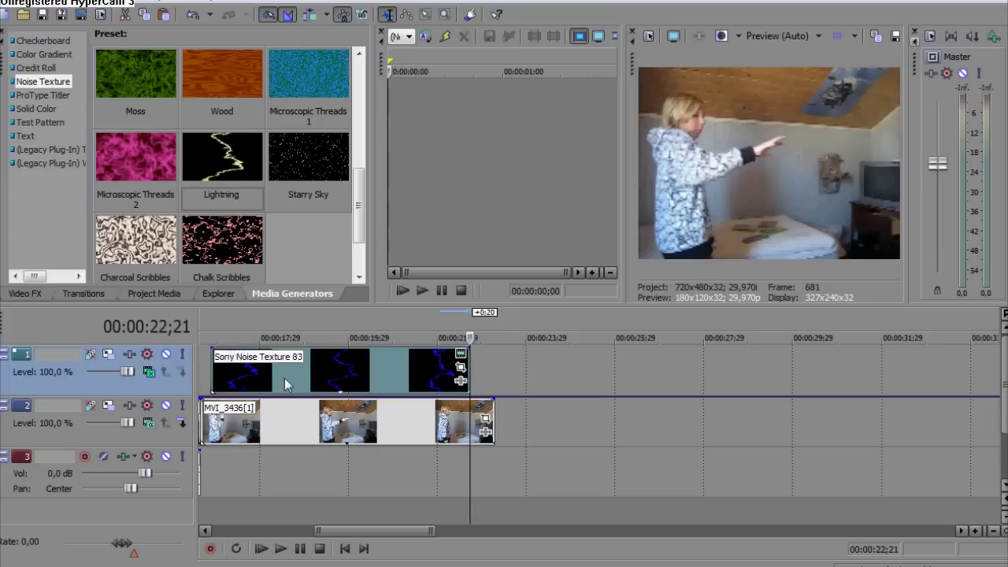
# Open Event Pan/Crop for the lightning event and position its window so that the video preview can be seen.
pyautogui.click(459, 364)
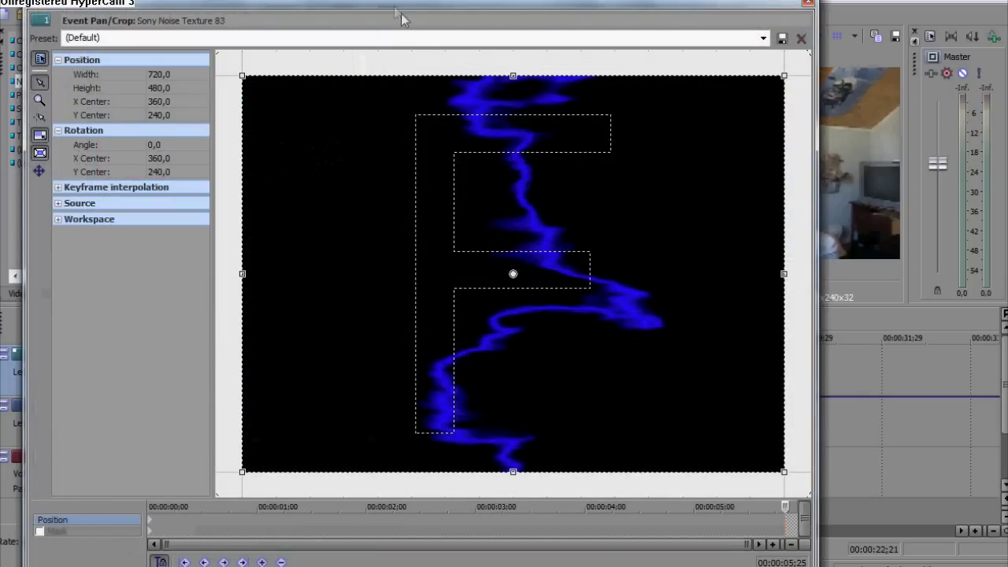
pyautogui.moveTo(392, 16); pyautogui.dragTo(247, 15)
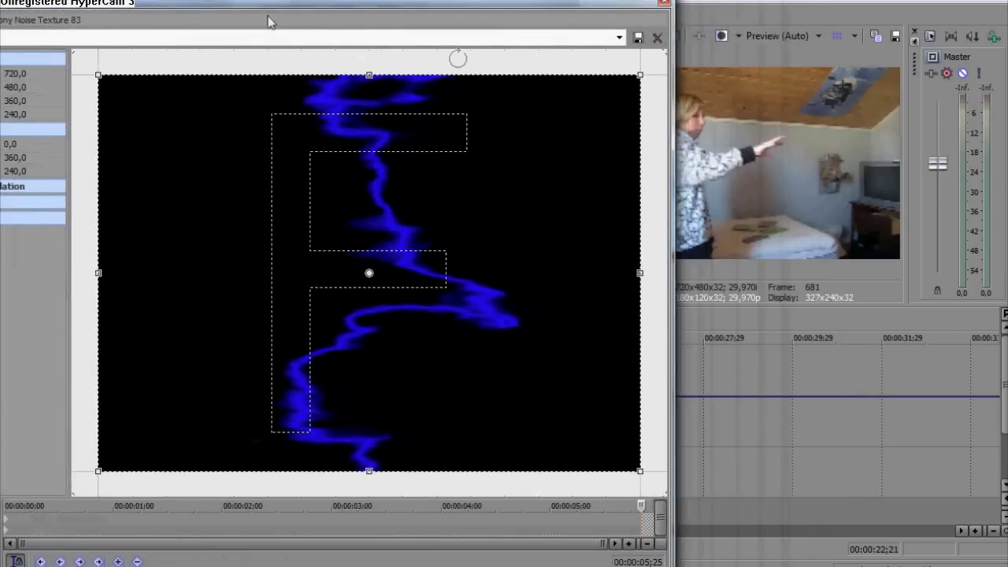
pyautogui.moveTo(498, 58); pyautogui.dragTo(583, 395)
pyautogui.click(11, 526)
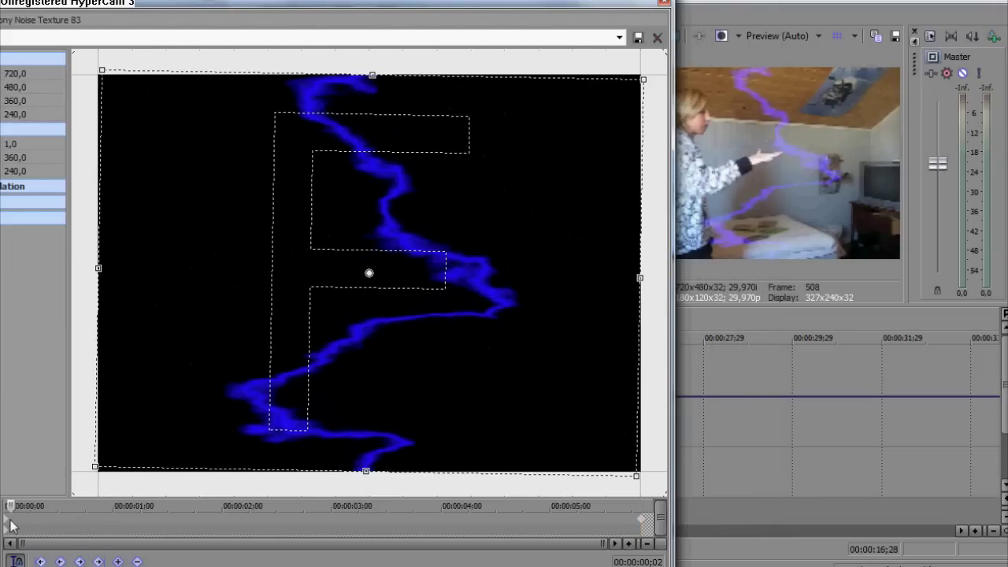
pyautogui.click(643, 525)
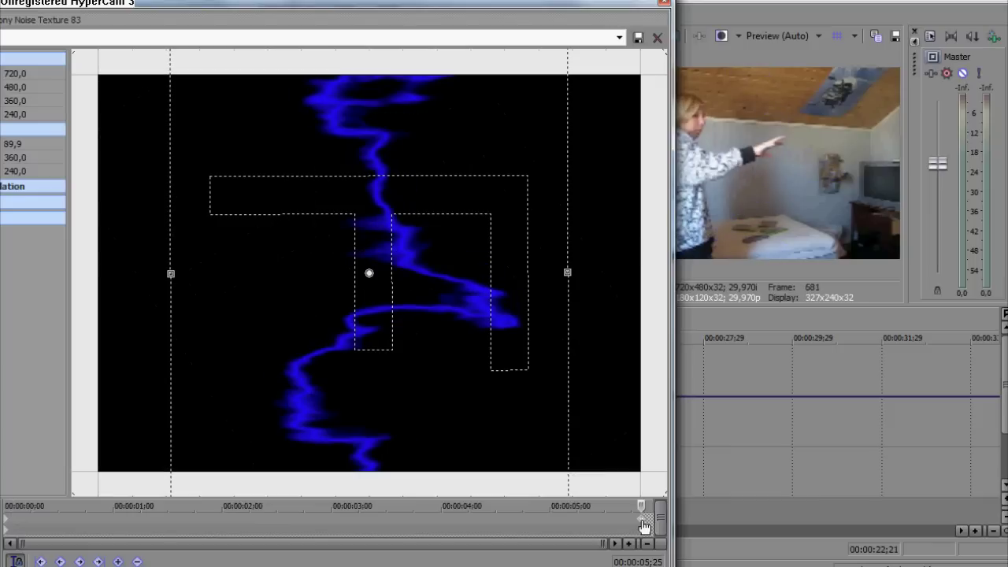
pyautogui.press('Delete')
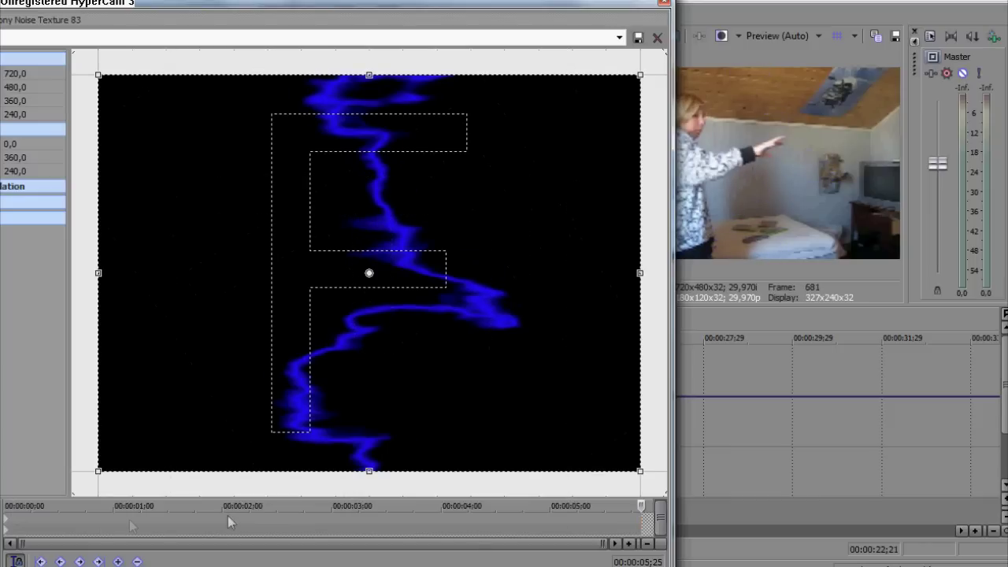
# At the event's first frame, rotate the lightning to 90,6 degrees and place it at the hand with X Center 370,6 and Y Center -13,2.
pyautogui.click(6, 526)
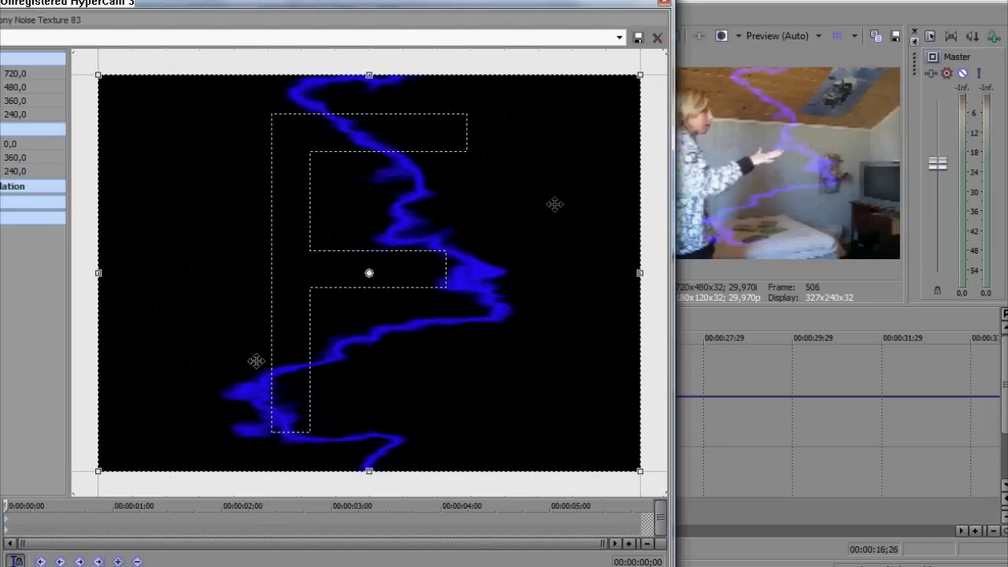
pyautogui.moveTo(605, 81); pyautogui.dragTo(569, 503)
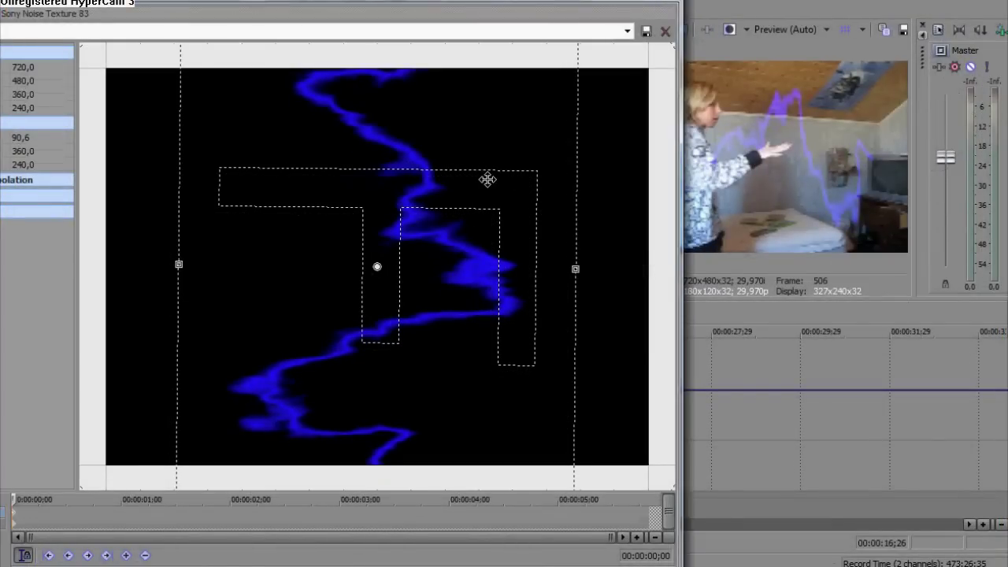
pyautogui.moveTo(558, 2); pyautogui.dragTo(516, 2)
pyautogui.moveTo(360, 265); pyautogui.dragTo(363, 53)
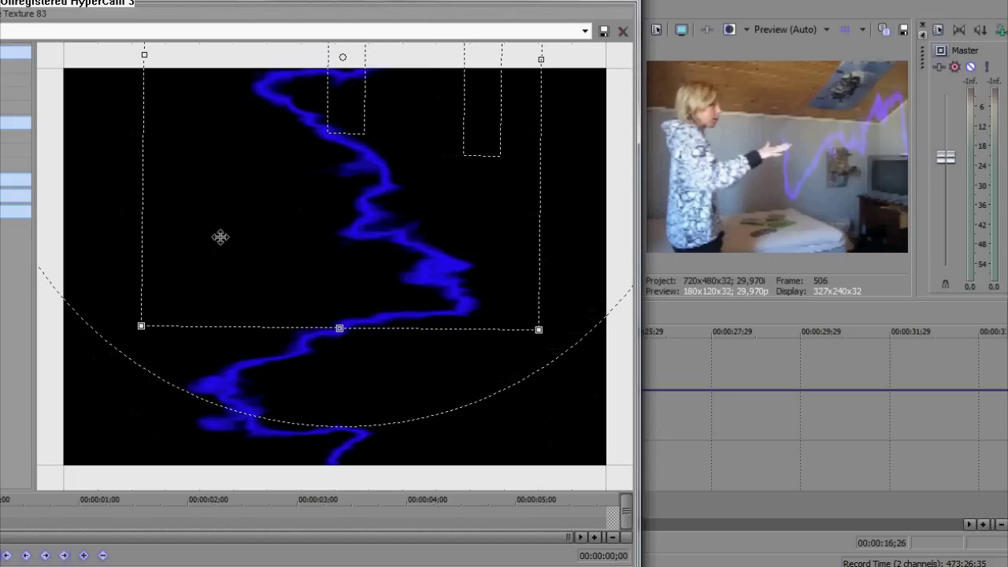
pyautogui.moveTo(240, 1); pyautogui.dragTo(288, 3)
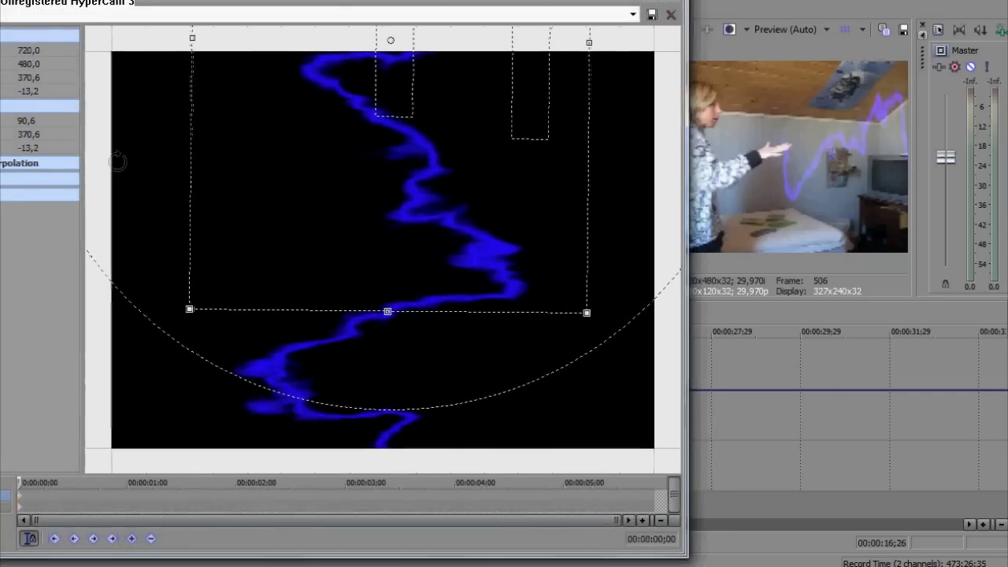
# Keyframe the lightning to follow the hand: X Center 335,5, Y Center 1,3 just after the start, and 297,3 and -7,4 at 00:00:00;04.
pyautogui.moveTo(17, 482); pyautogui.dragTo(24, 482)
pyautogui.moveTo(252, 210); pyautogui.dragTo(226, 223)
pyautogui.moveTo(24, 482); pyautogui.dragTo(30, 483)
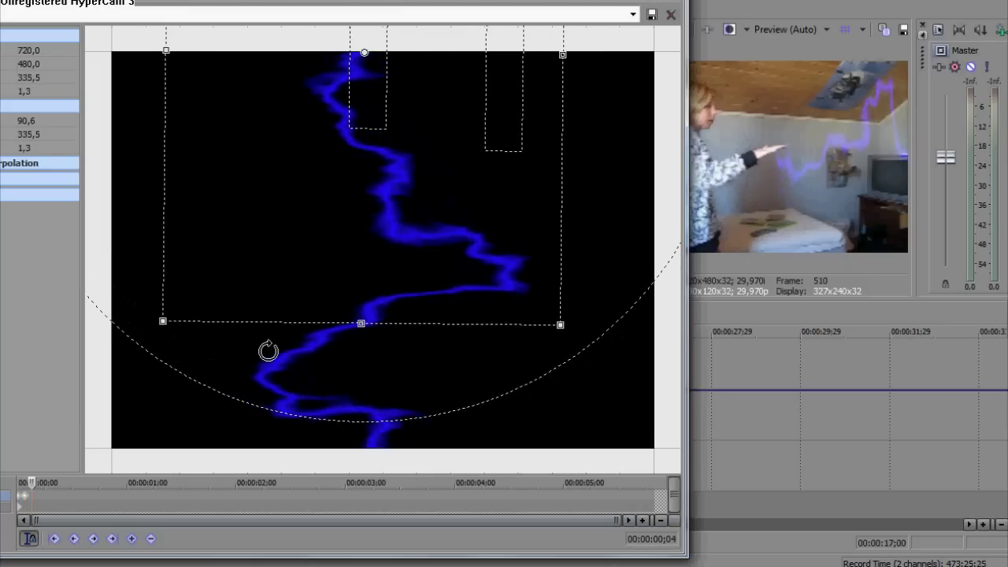
pyautogui.moveTo(302, 255); pyautogui.dragTo(277, 248)
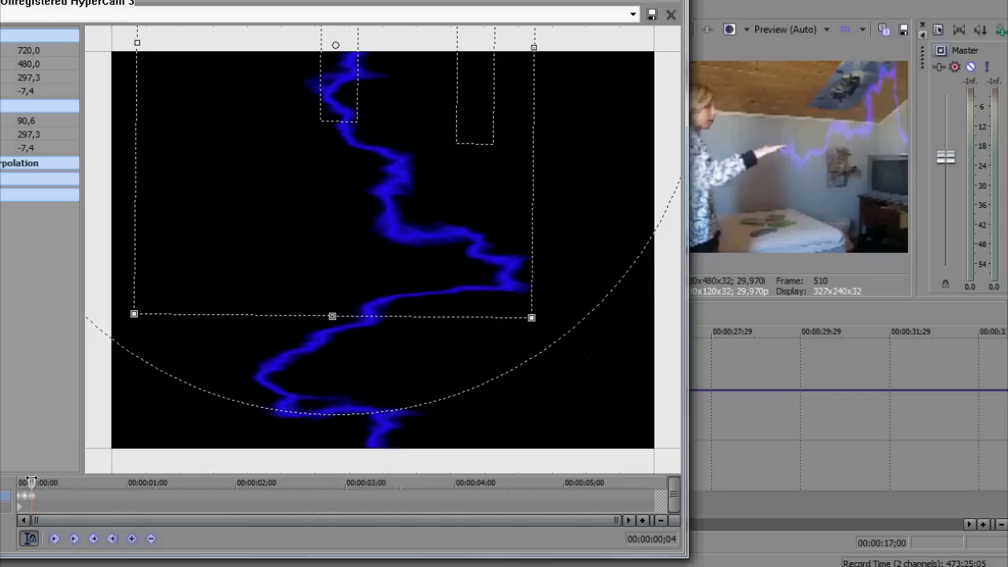
# Add position keyframes following the hand: X Center 328,1, Y Center -11,3 at 00:00:00;09, and 313,2 and -5,5 at 00:00:00;12.
pyautogui.moveTo(31, 481); pyautogui.dragTo(49, 482)
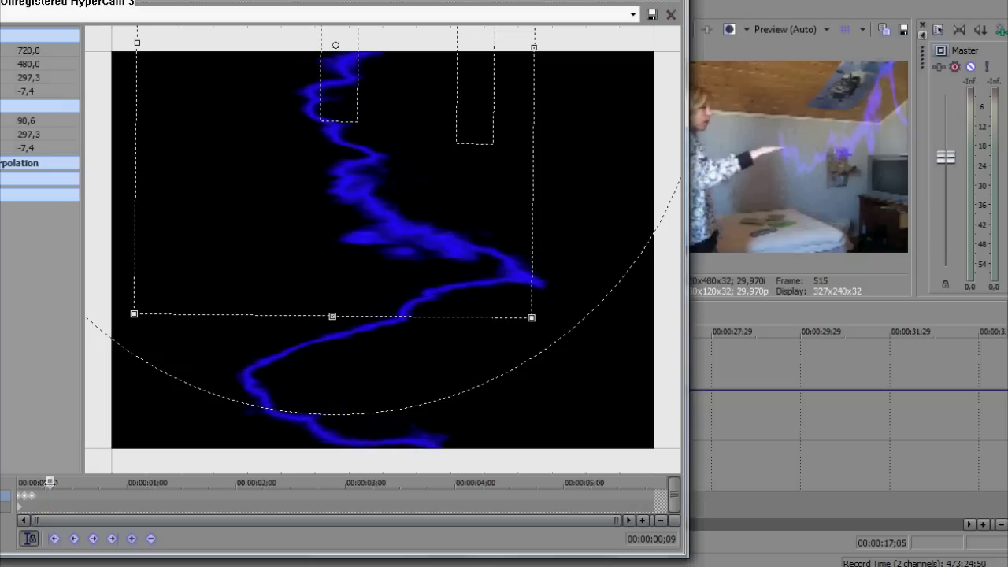
pyautogui.moveTo(371, 141)
pyautogui.mouseDown()
pyautogui.moveTo(386, 152)
pyautogui.moveTo(381, 135)
pyautogui.moveTo(389, 136)
pyautogui.mouseUp()
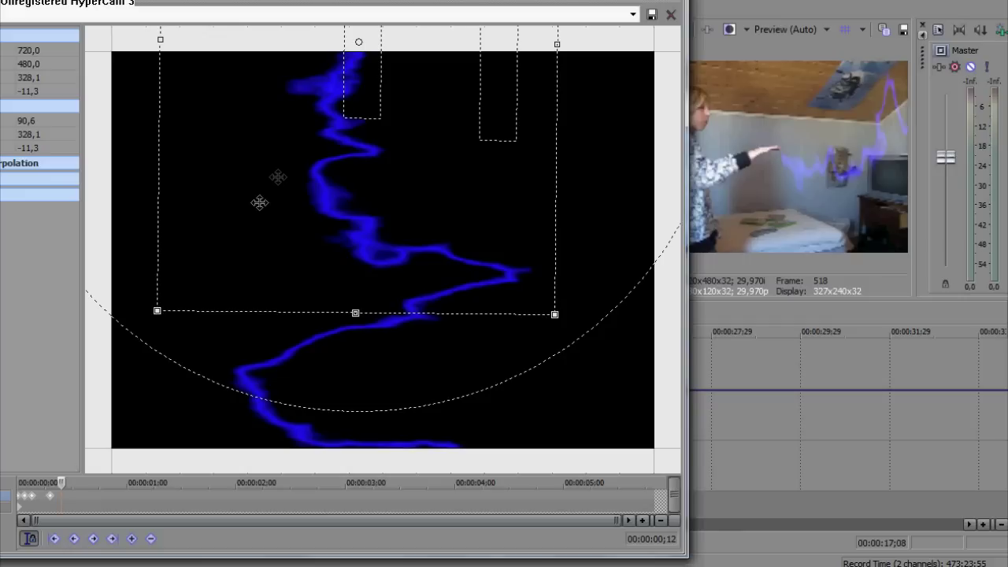
pyautogui.moveTo(277, 176)
pyautogui.mouseDown()
pyautogui.moveTo(265, 173)
pyautogui.moveTo(267, 182)
pyautogui.mouseUp()
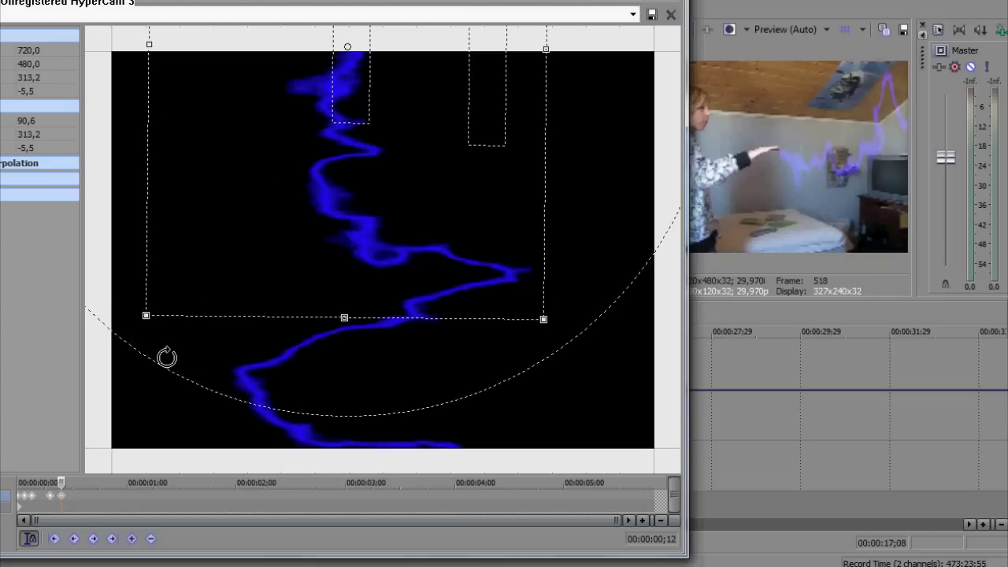
pyautogui.moveTo(61, 482); pyautogui.dragTo(69, 482)
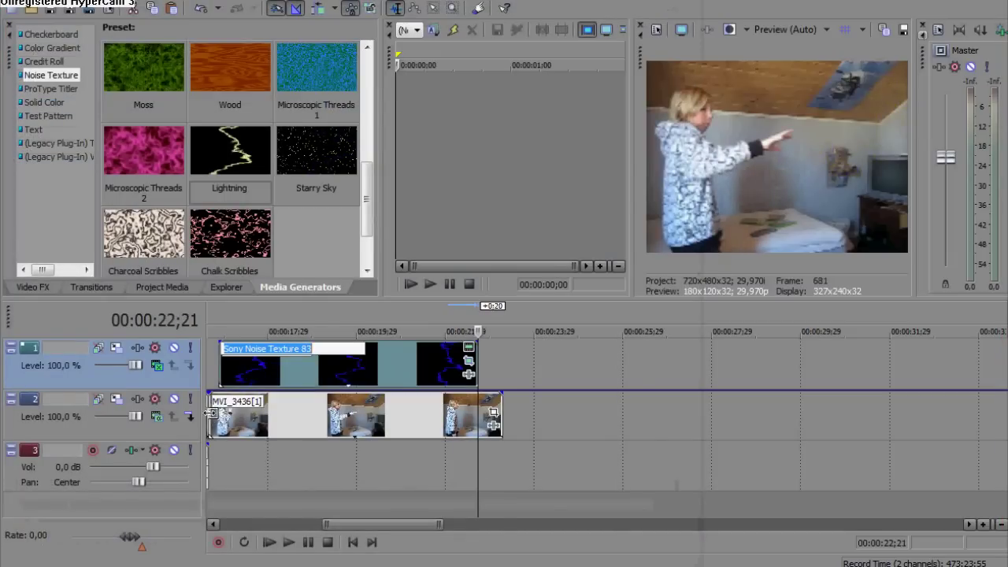
# Play the composite from the start of the MVI_3436[1] clip, pause near its end, and review the lightning's position keyframes in Event Pan/Crop.
pyautogui.click(210, 413)
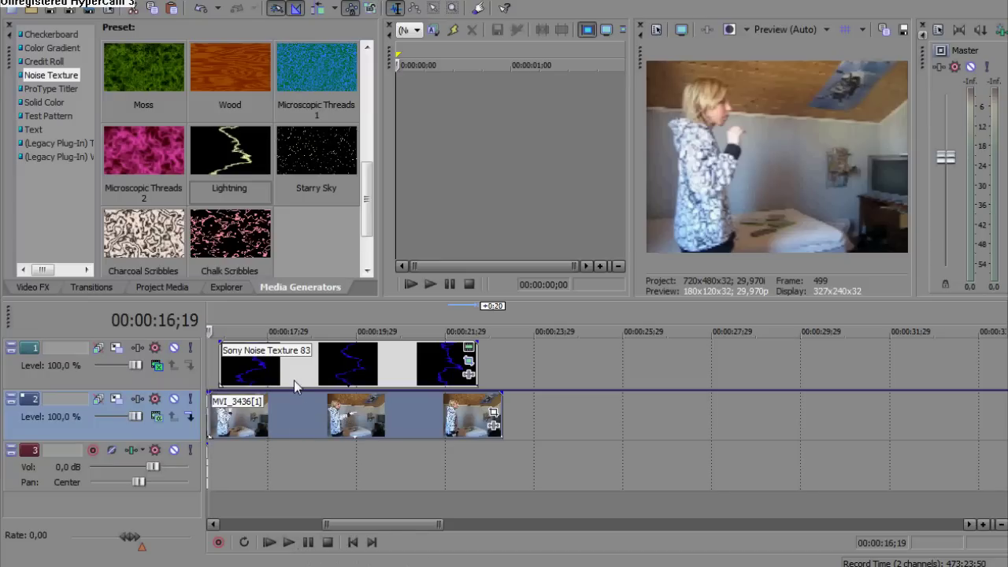
pyautogui.press('F2')
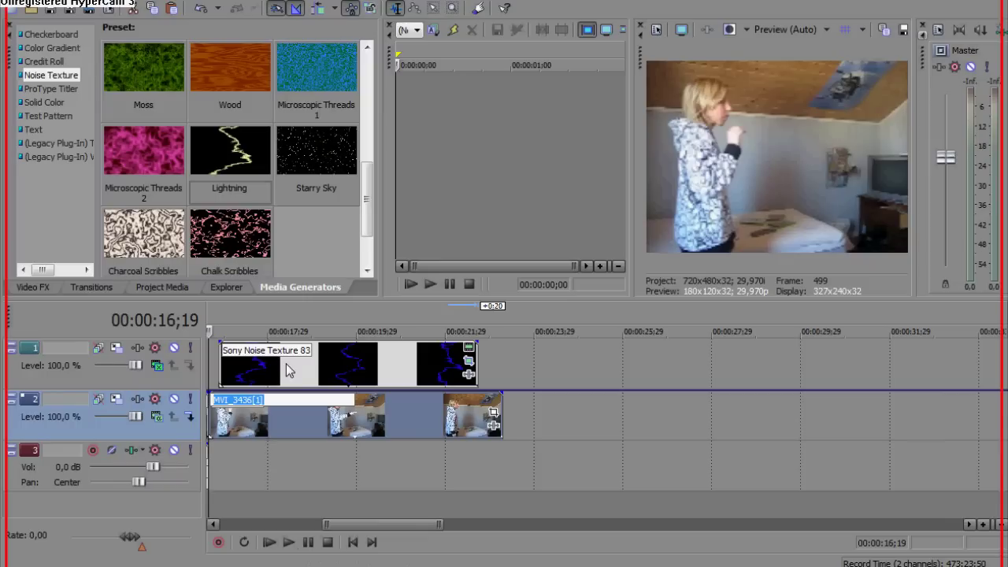
pyautogui.click(297, 551)
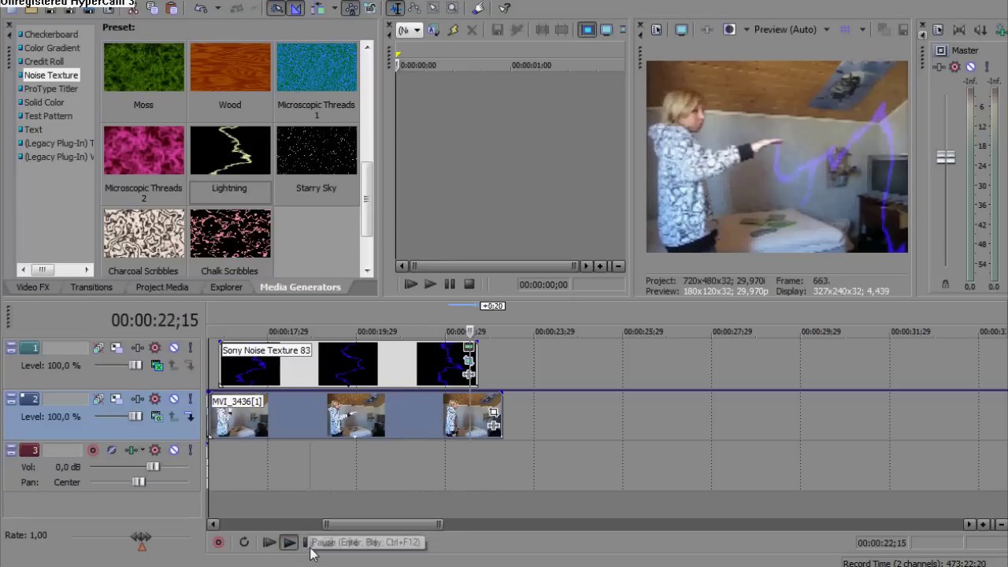
pyautogui.click(309, 543)
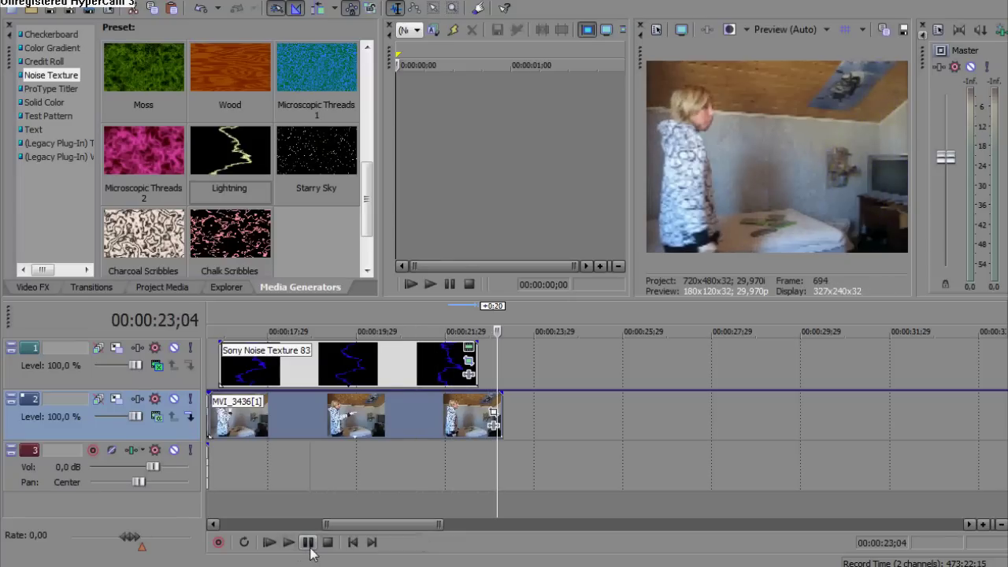
pyautogui.click(468, 360)
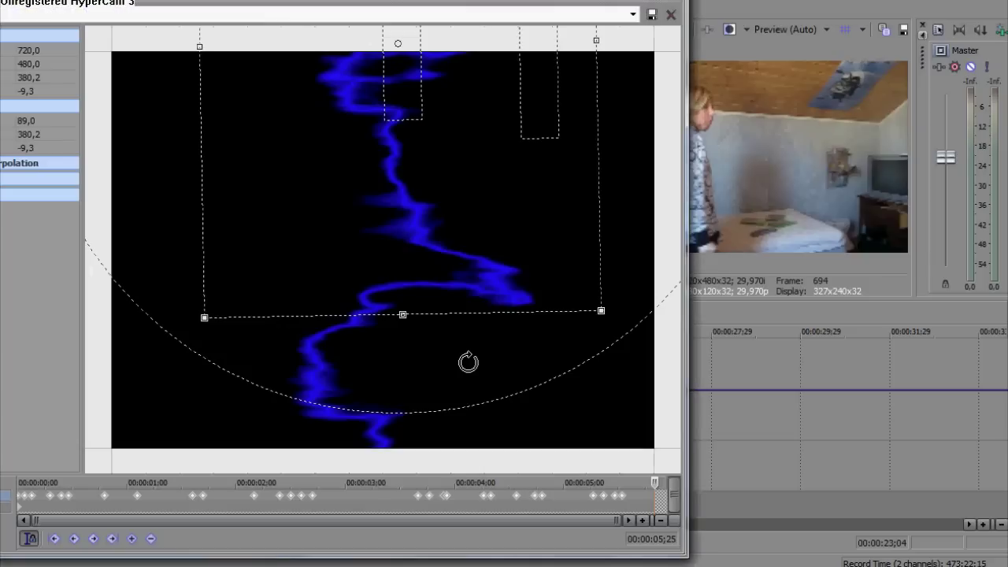
pyautogui.click(670, 14)
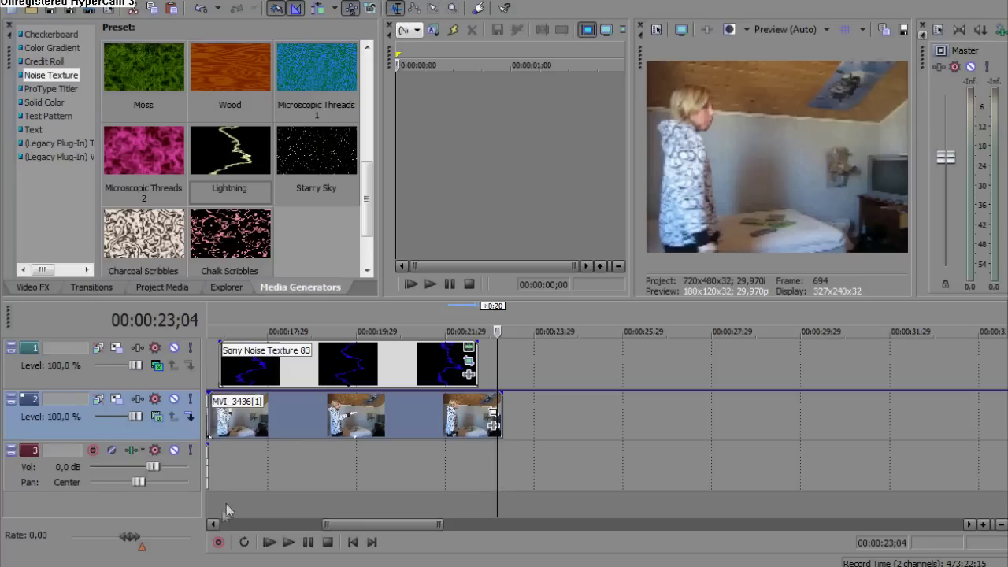
pyautogui.hotkey('alt', 'Tab')
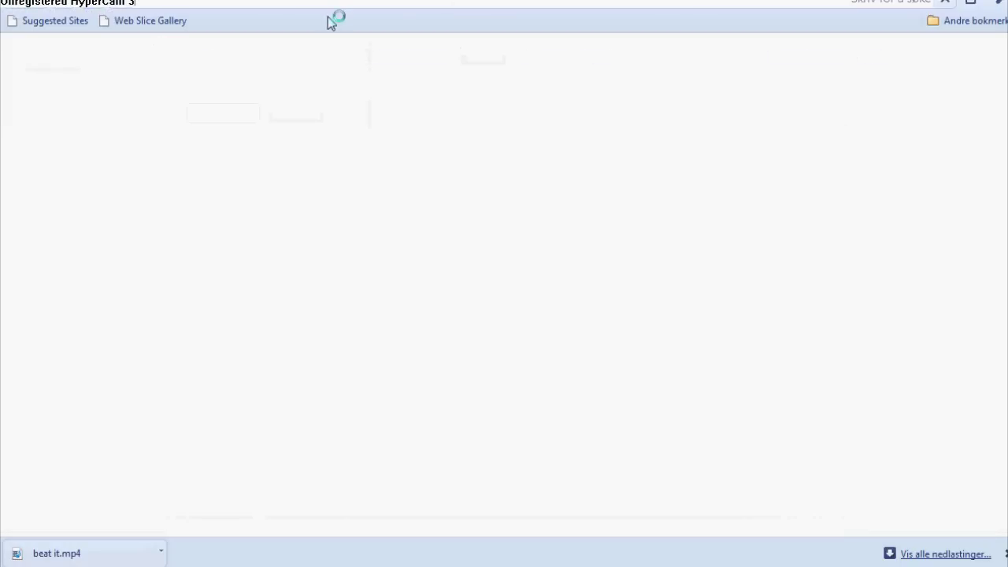
pyautogui.click(135, 2)
pyautogui.write('www.findsounds.co')
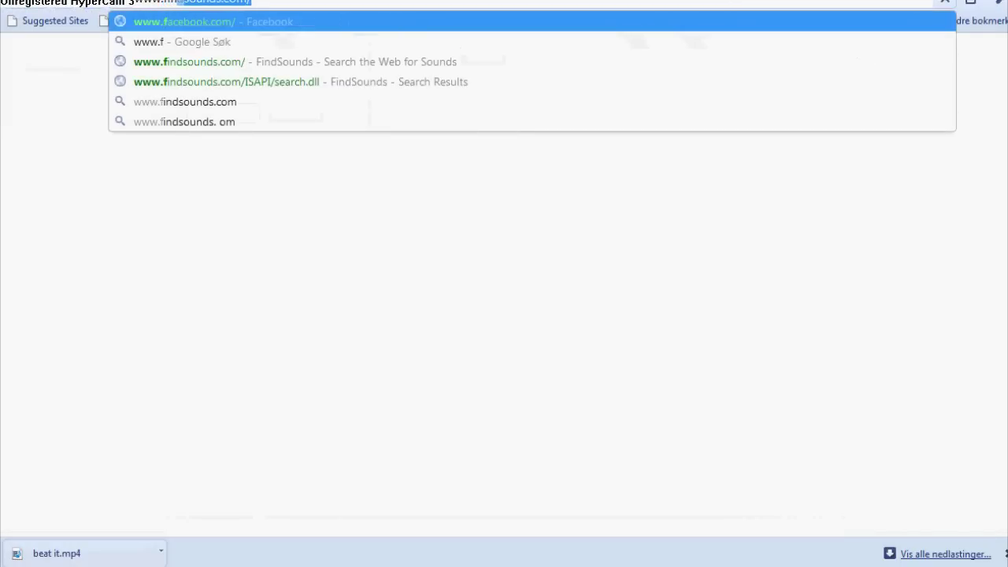
pyautogui.write('m')
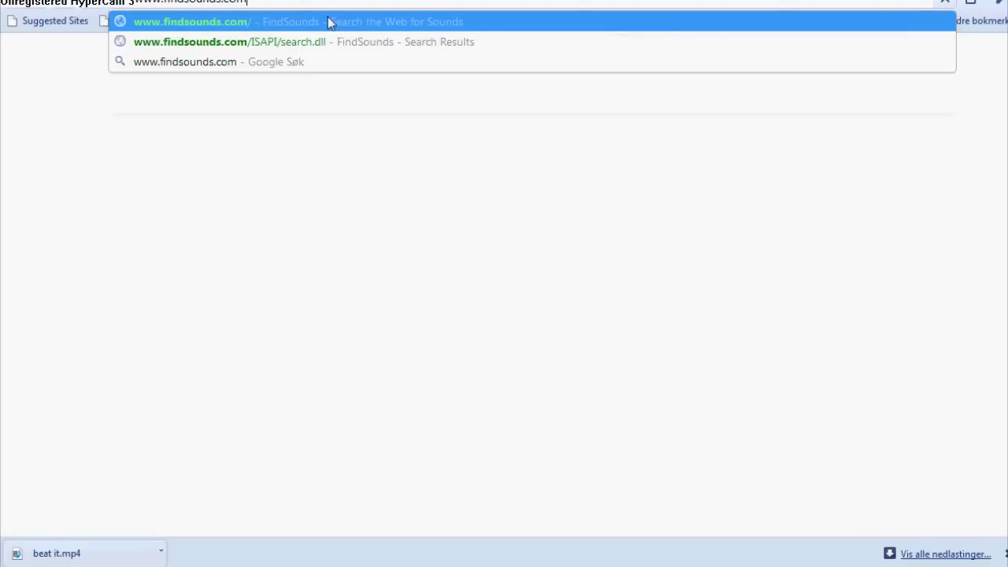
pyautogui.click(331, 20)
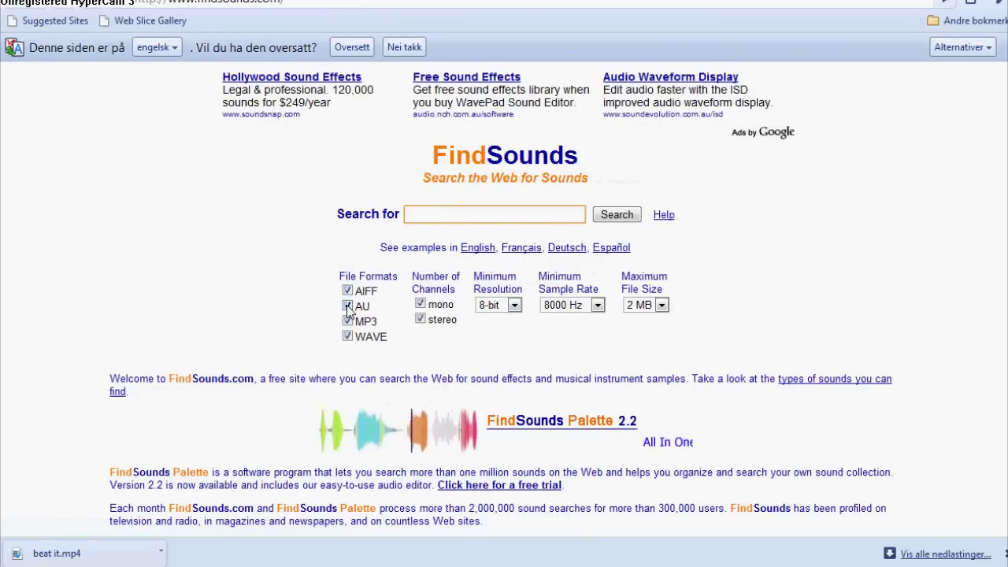
# Search for "electric" sound effects with the AIFF, AU, MP3 and WAVE file formats included.
pyautogui.click(348, 291)
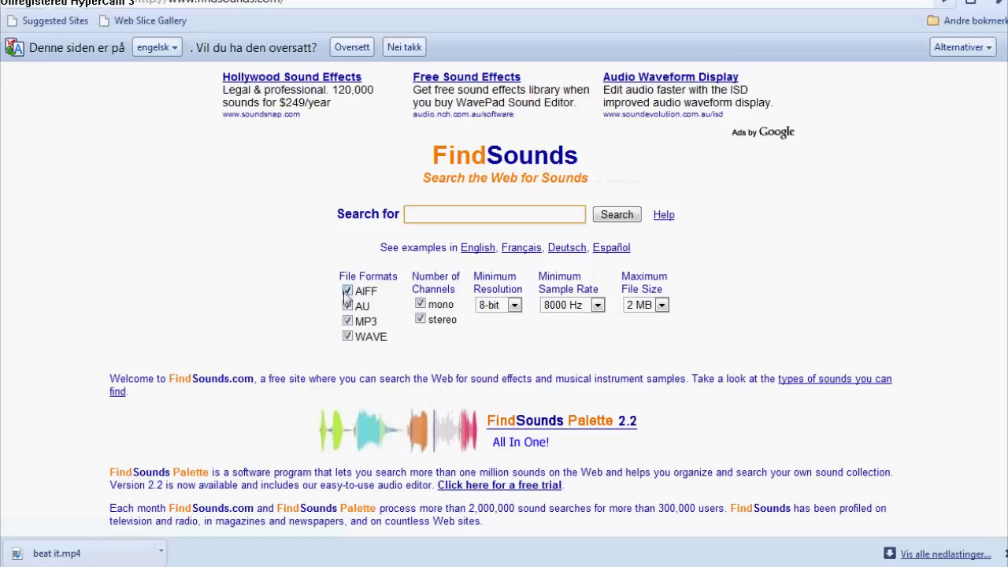
pyautogui.click(347, 291)
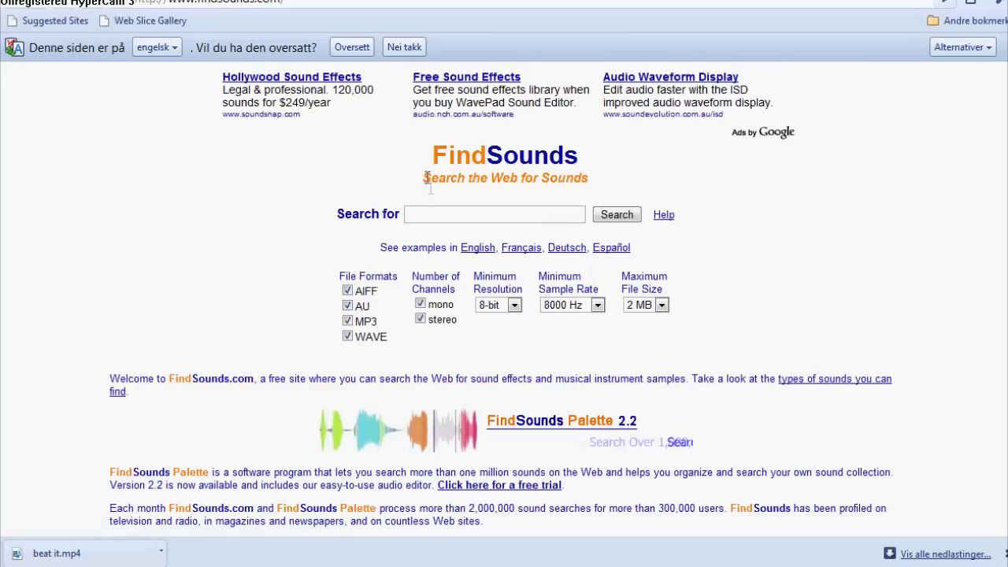
pyautogui.click(434, 213)
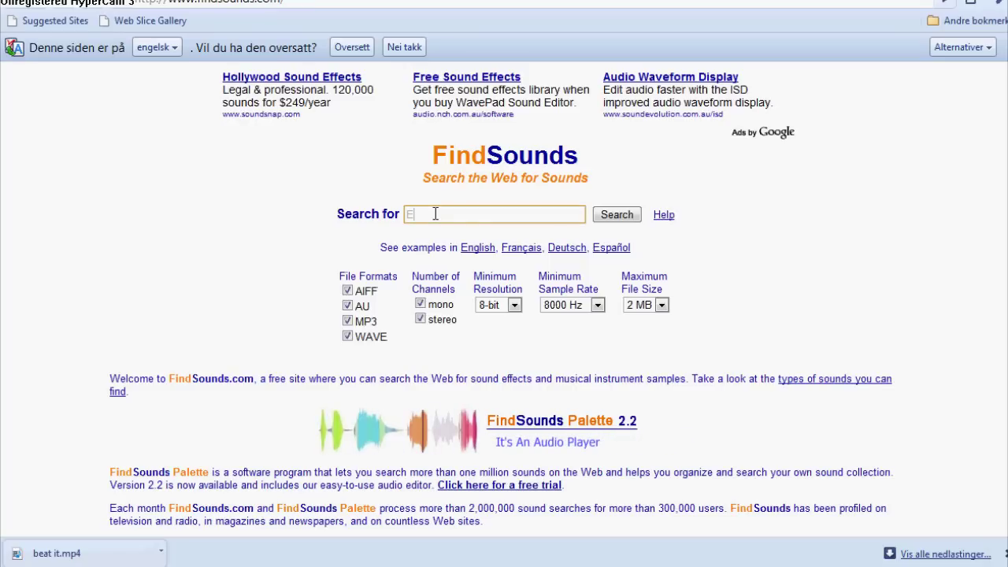
pyautogui.write('Eli')
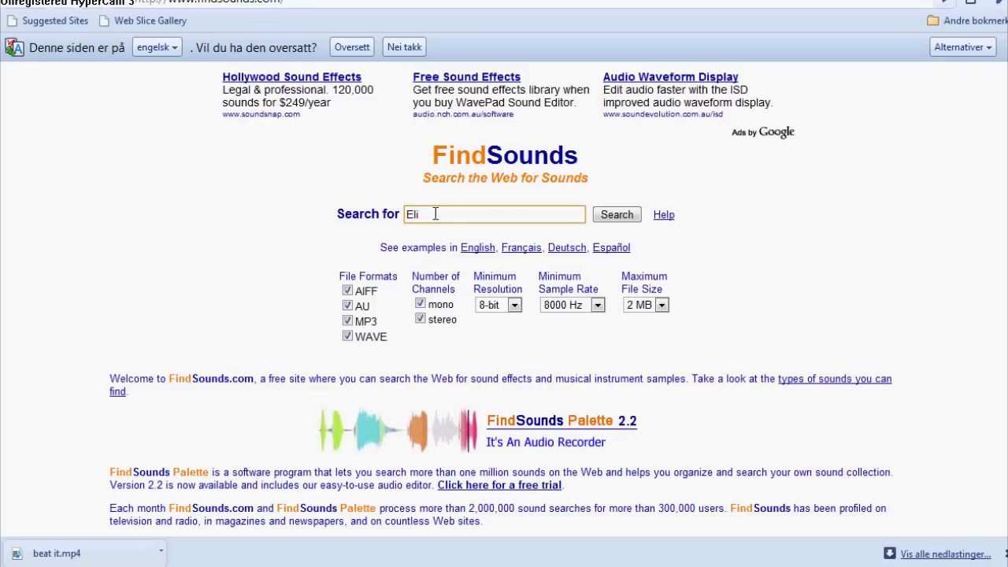
pyautogui.press('Down')
pyautogui.press('Down')
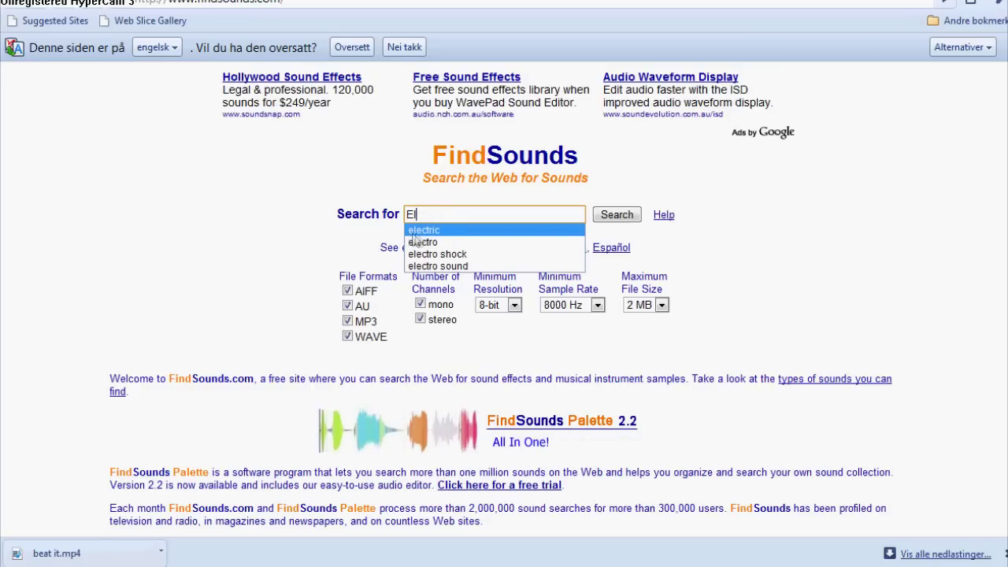
pyautogui.click(431, 231)
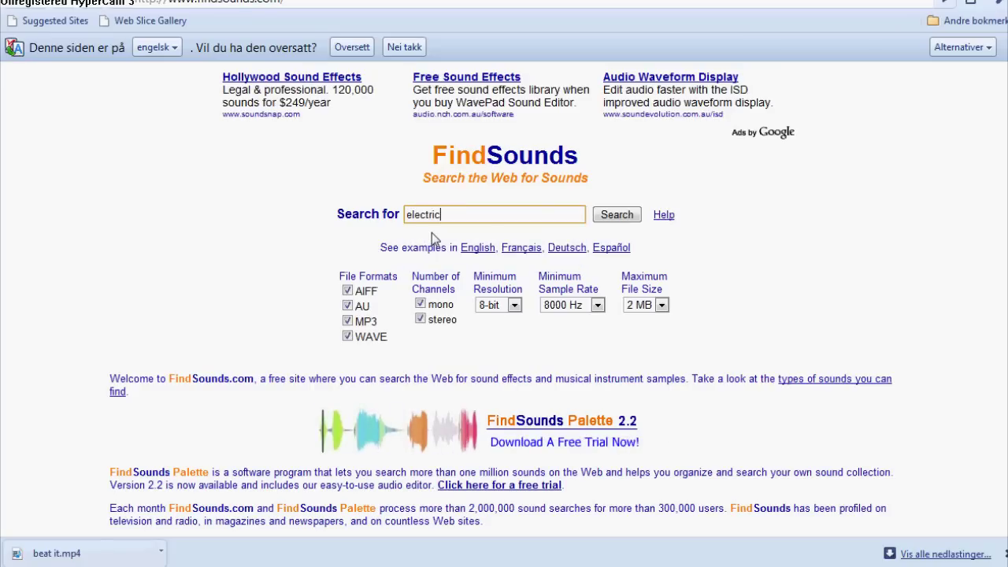